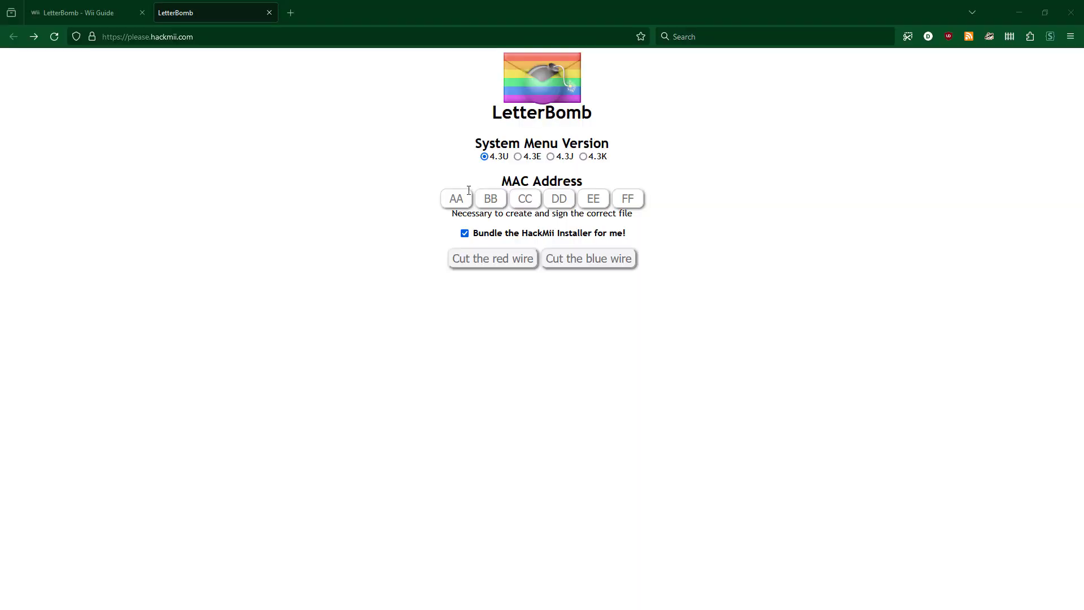
Step: Enter the Wii's MAC address for system menu version 4.3U and download LetterBomb bundled with the HackMii Installer
{"action": "left_click", "coordinate": [454, 195]}
{"action": "type", "text": "00"}
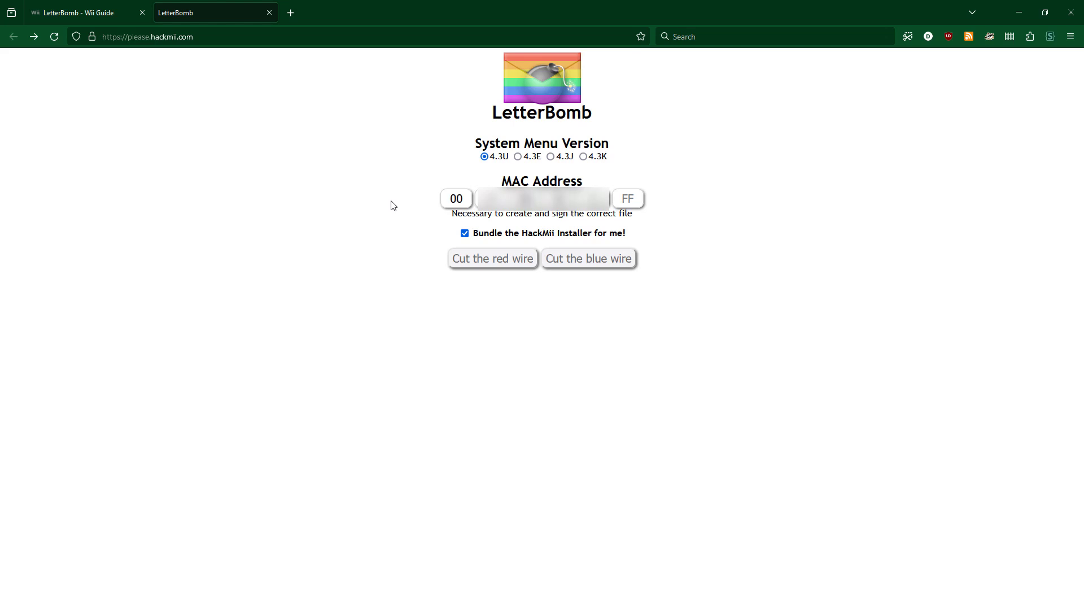
{"action": "type", "text": "00"}
{"action": "type", "text": "F5"}
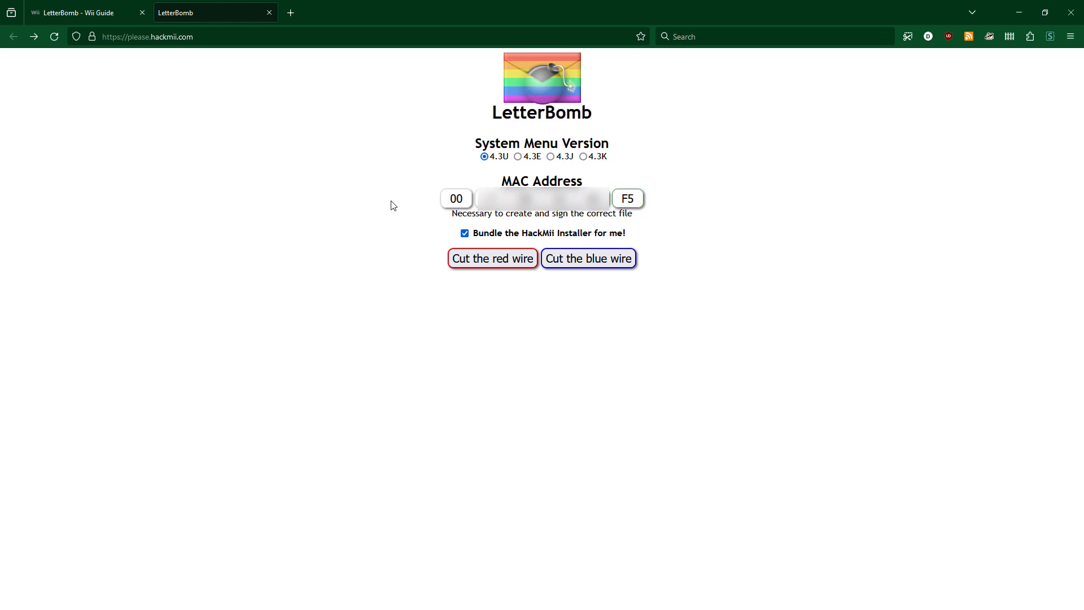
{"action": "left_click", "coordinate": [573, 264]}
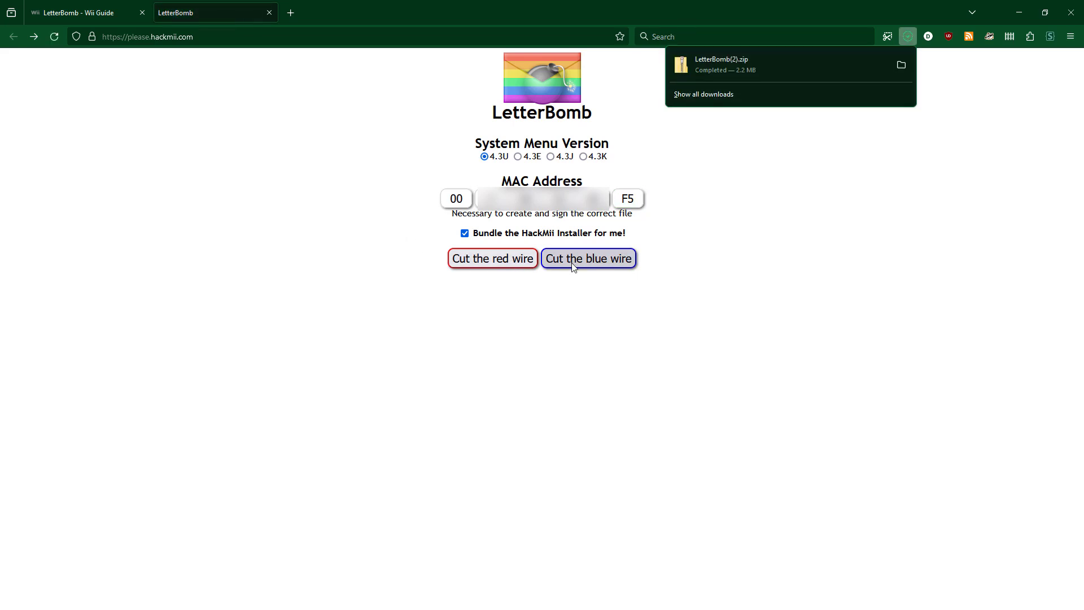
Step: Extract LetterBomb(2).zip in the Downloads folder and select all files inside the extracted LetterBomb(2) folder
{"action": "left_click", "coordinate": [906, 66]}
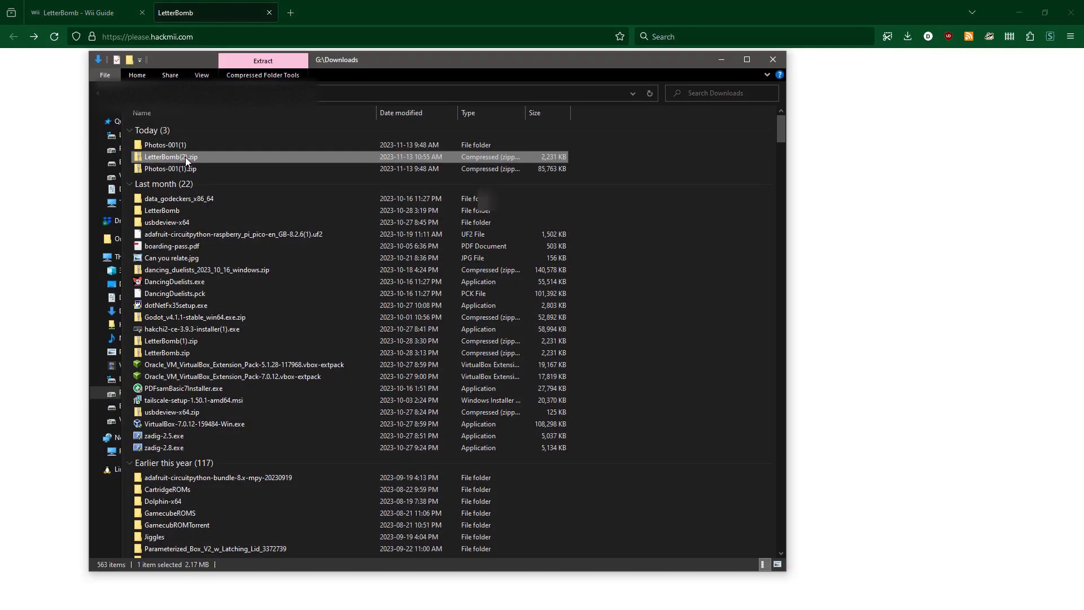
{"action": "right_click", "coordinate": [185, 157]}
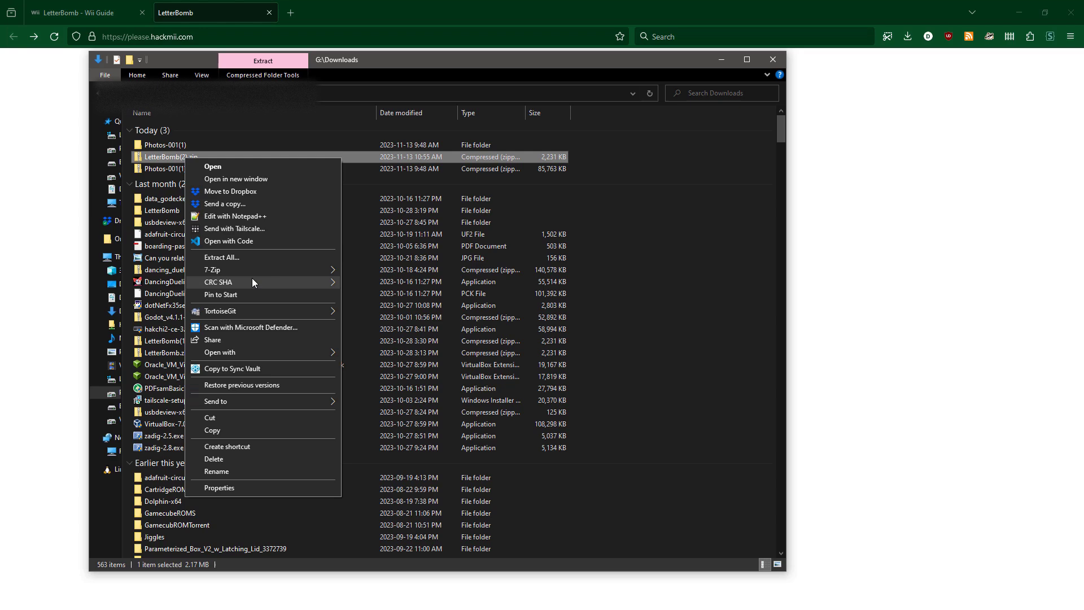
{"action": "mouse_move", "coordinate": [254, 272]}
{"action": "left_click", "coordinate": [384, 320]}
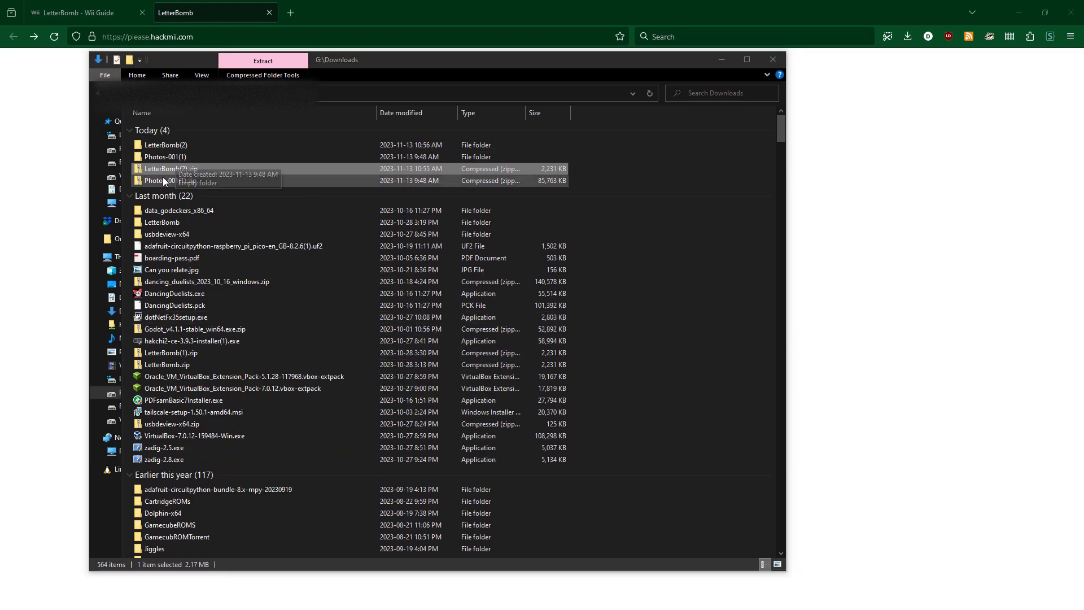
{"action": "double_click", "coordinate": [166, 145]}
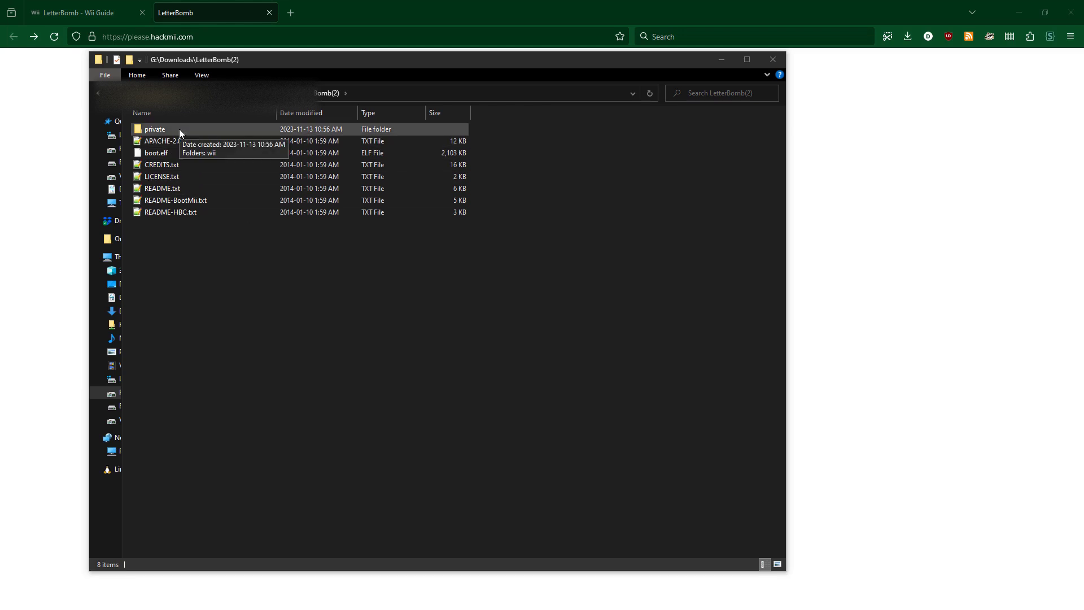
{"action": "key", "text": "ctrl+a"}
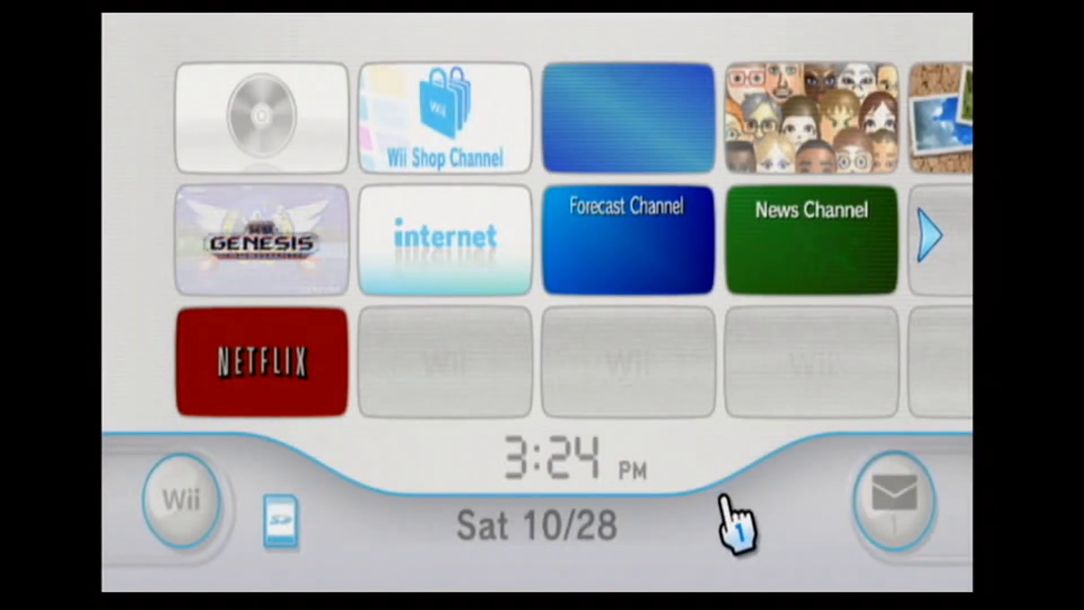
{"action": "left_click", "coordinate": [882, 542]}
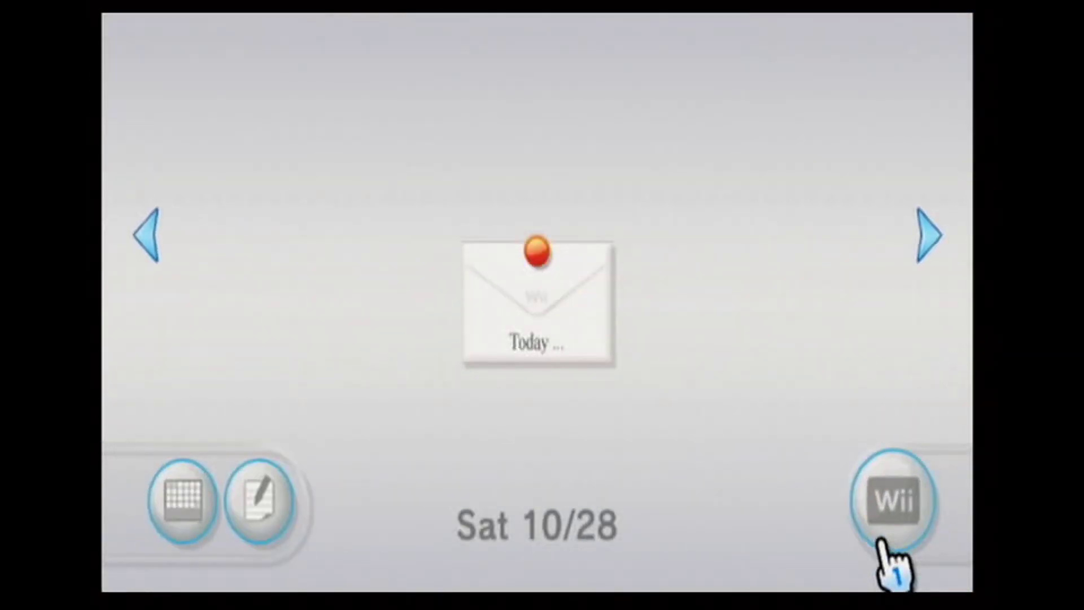
{"action": "key", "text": "Right"}
{"action": "key", "text": "Right"}
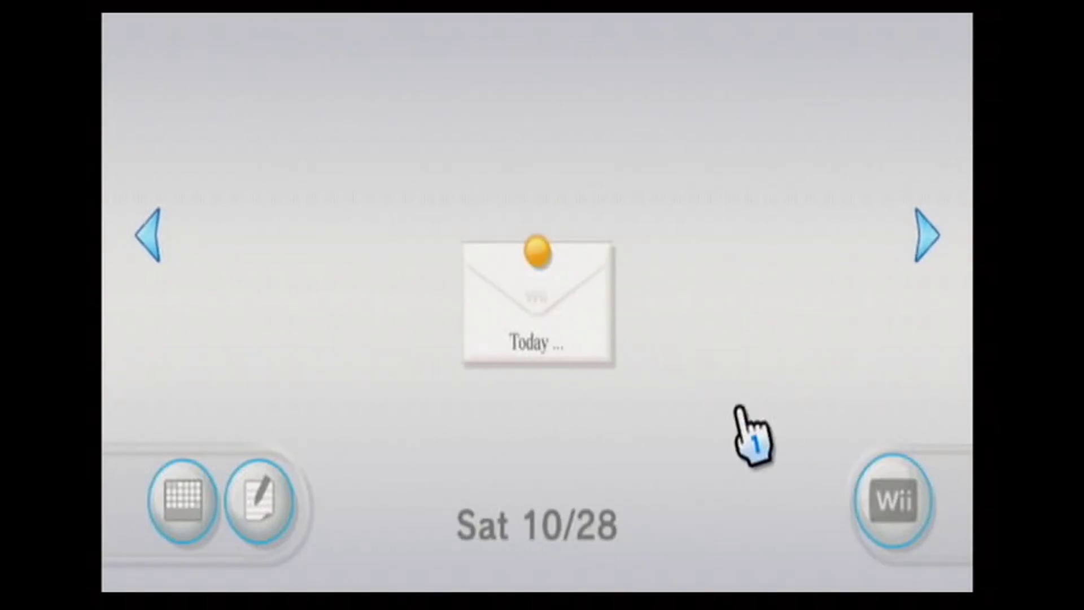
{"action": "left_click", "coordinate": [889, 486]}
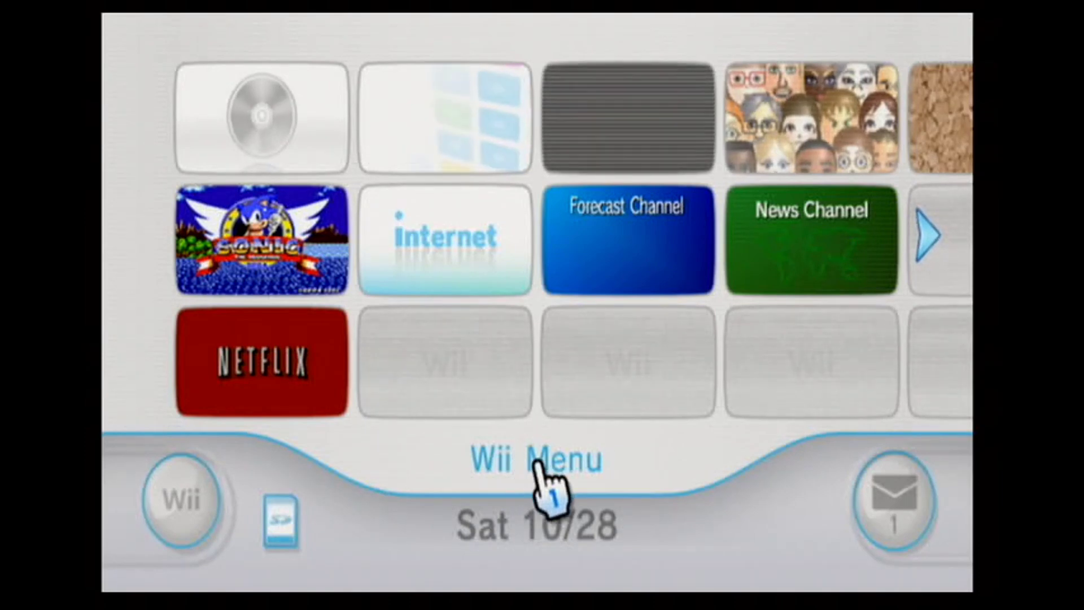
Step: Open the Wii Message Board, go back to Fri 10/27 and open the red LetterBomb envelope
{"action": "left_click", "coordinate": [876, 496]}
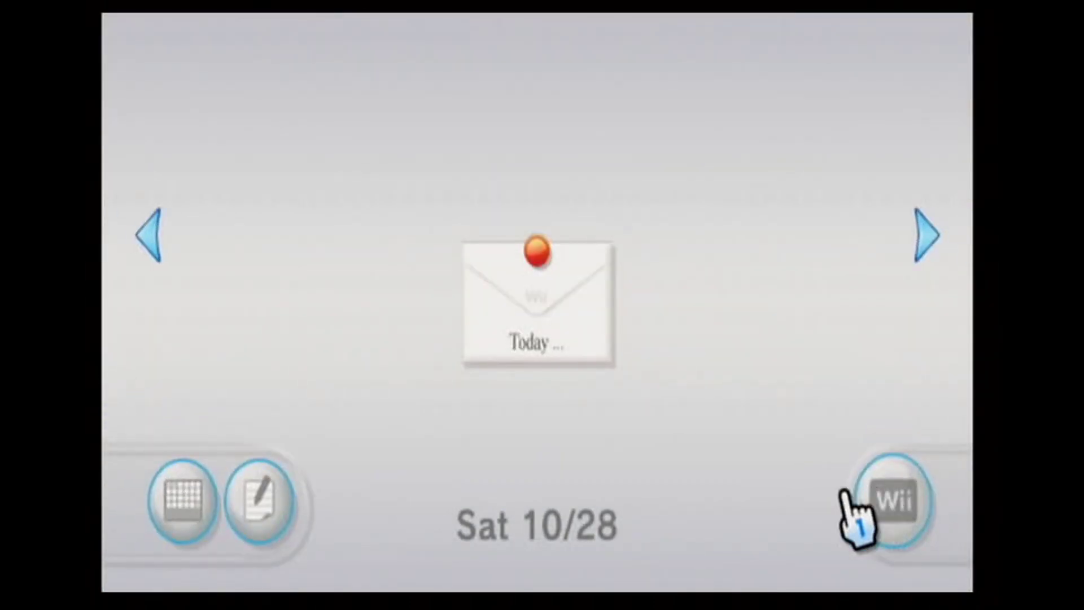
{"action": "key", "text": "Left"}
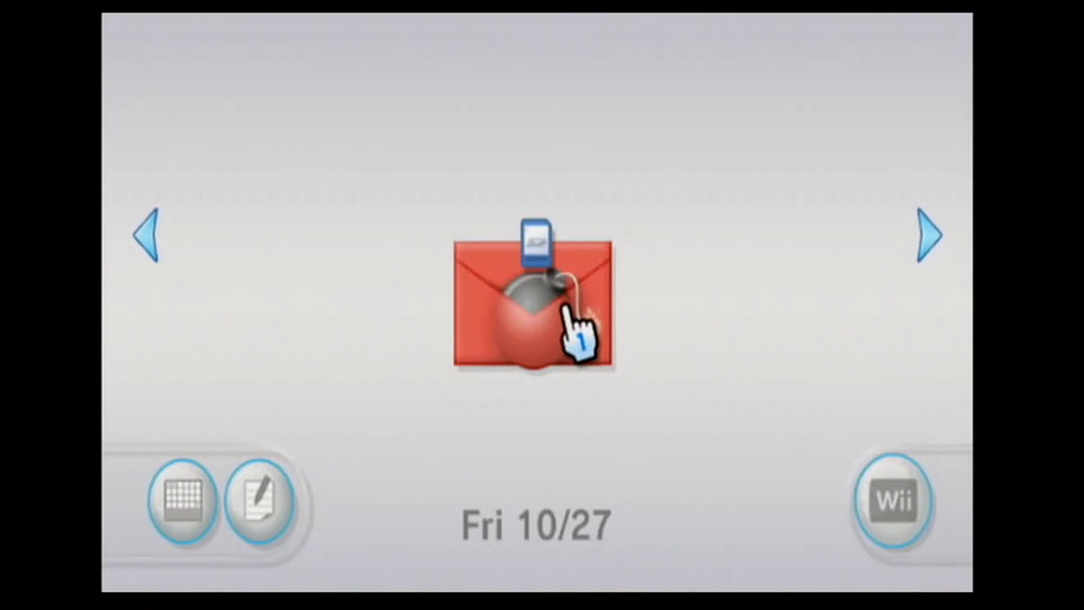
{"action": "left_click", "coordinate": [511, 302]}
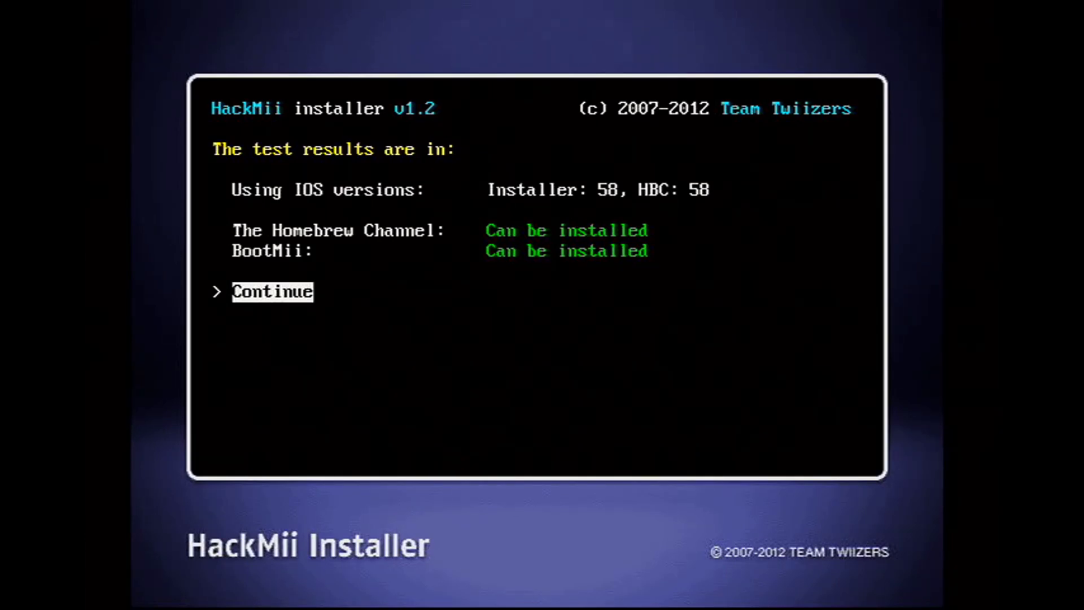
Step: Continue past the HackMii test results and install The Homebrew Channel
{"action": "key", "text": "Return"}
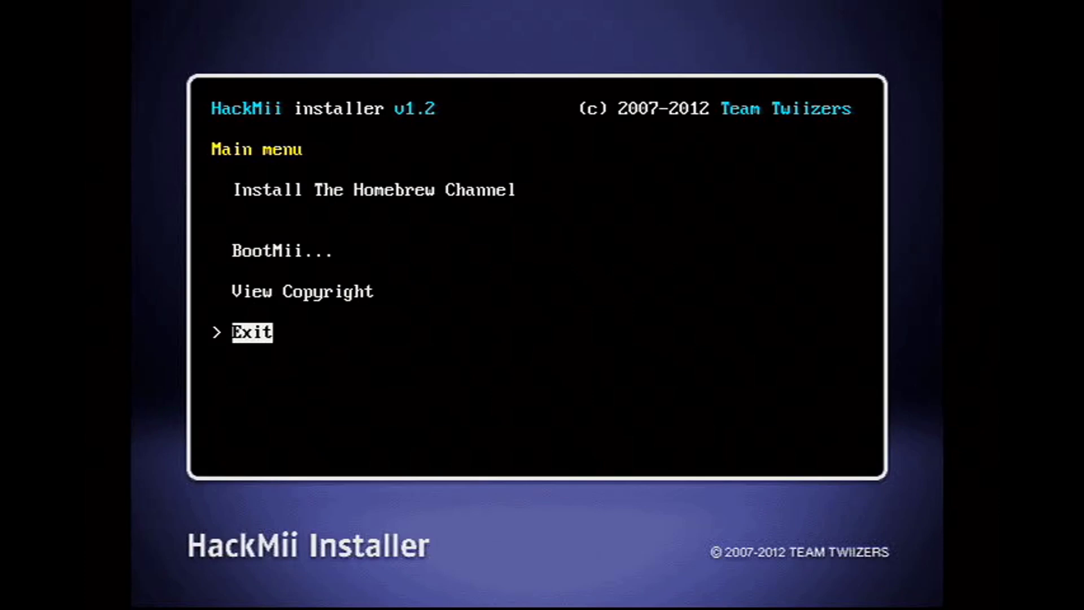
{"action": "key", "text": "Up"}
{"action": "key", "text": "Up"}
{"action": "key", "text": "Up"}
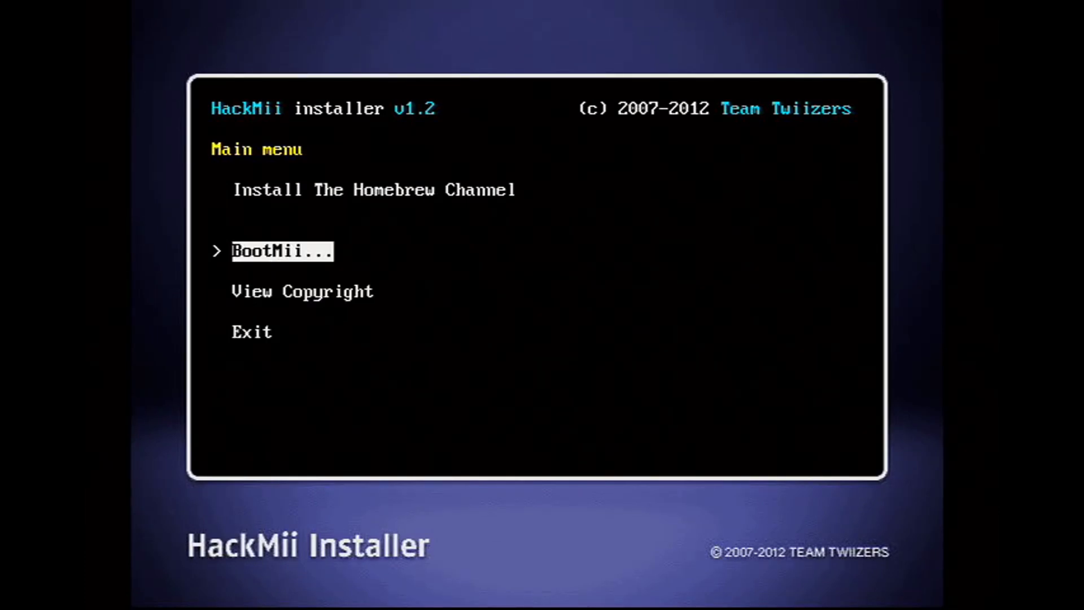
{"action": "key", "text": "Return"}
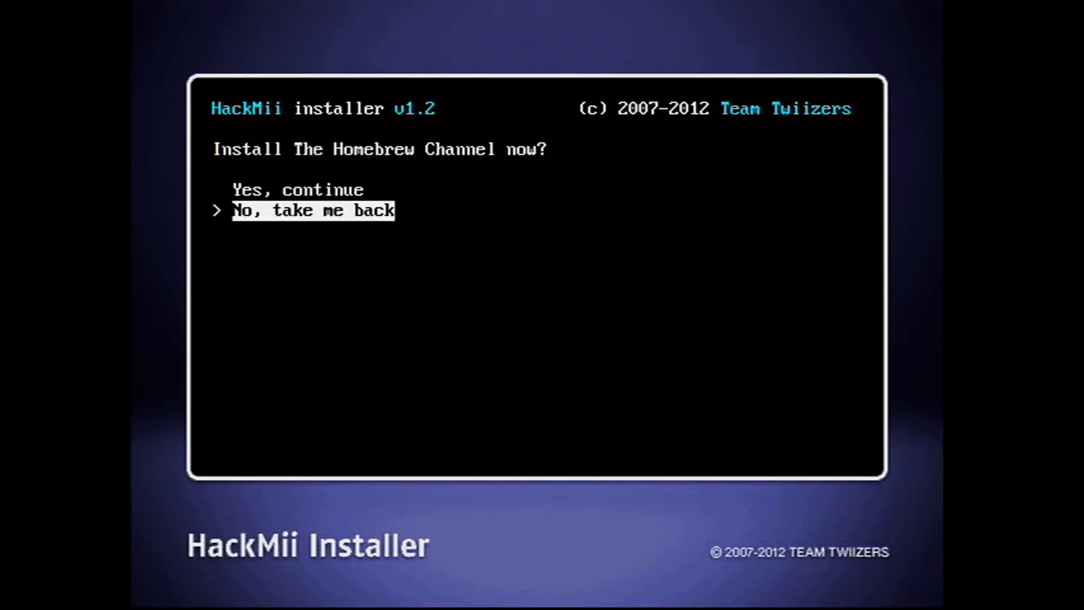
{"action": "key", "text": "Up"}
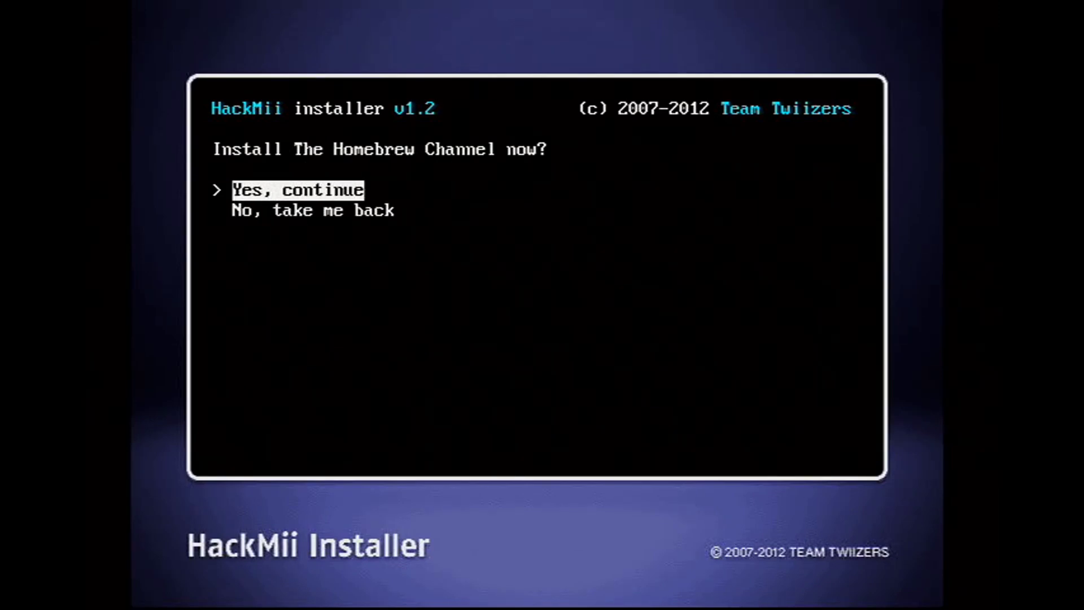
{"action": "key", "text": "Return"}
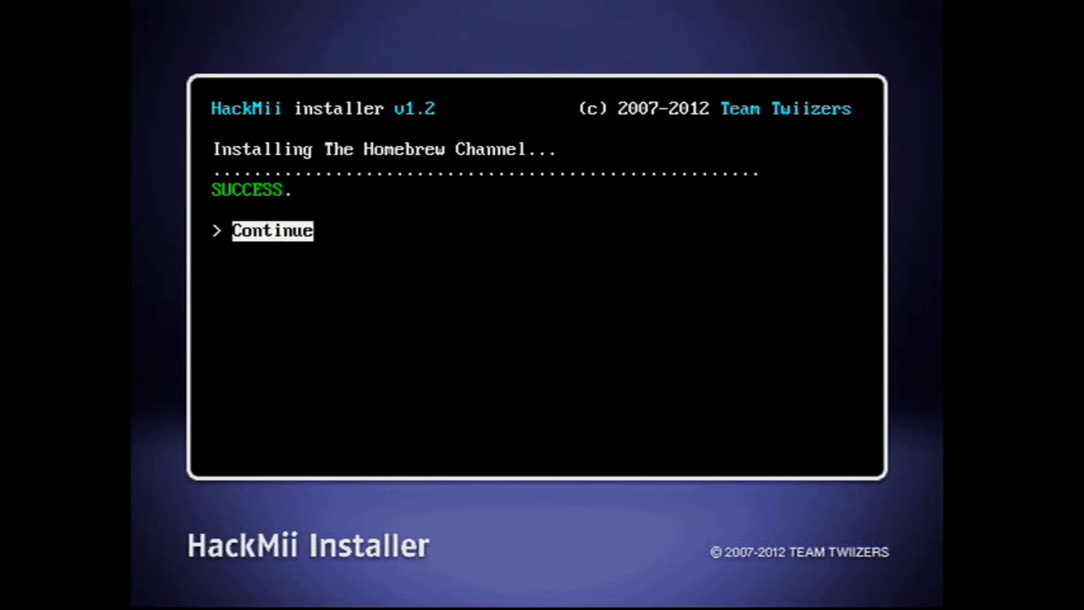
{"action": "key", "text": "Return"}
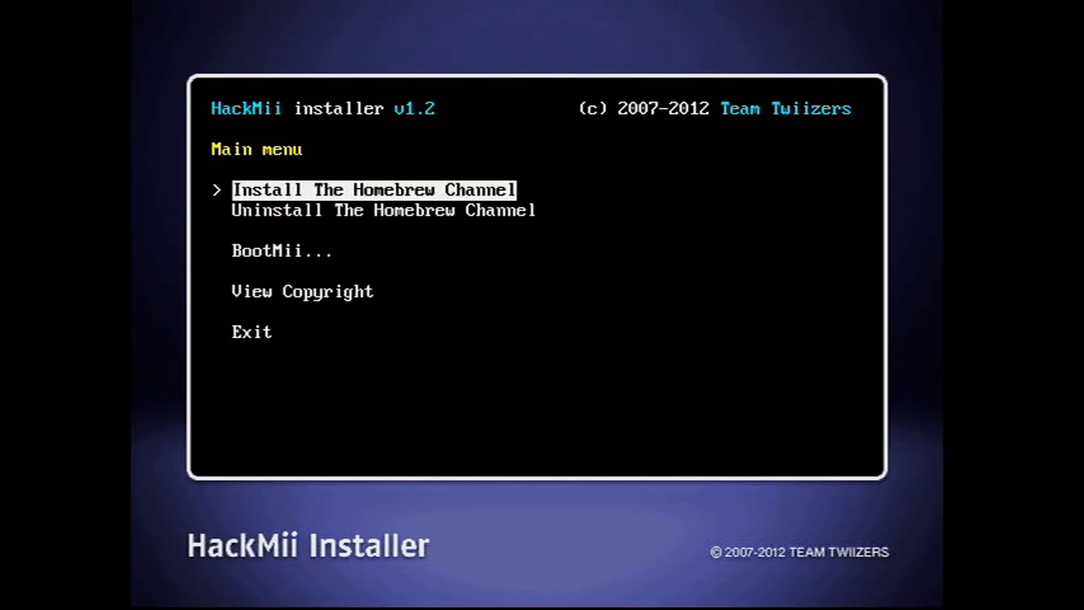
Step: Install BootMii as boot2, agreeing to write the BootMii runtime files to the SD card
{"action": "key", "text": "Down"}
{"action": "key", "text": "Down"}
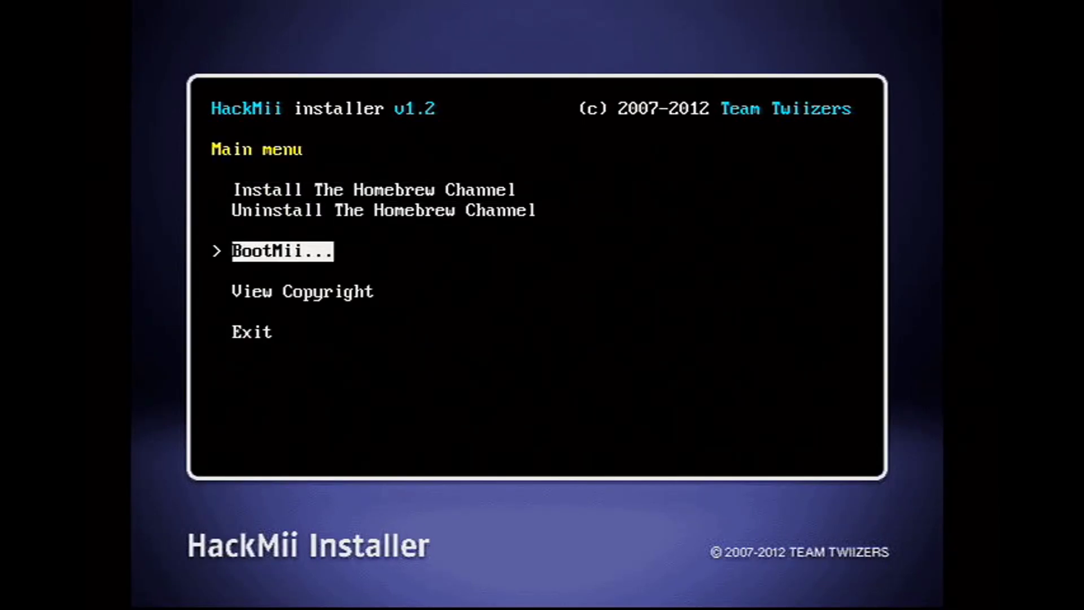
{"action": "key", "text": "Return"}
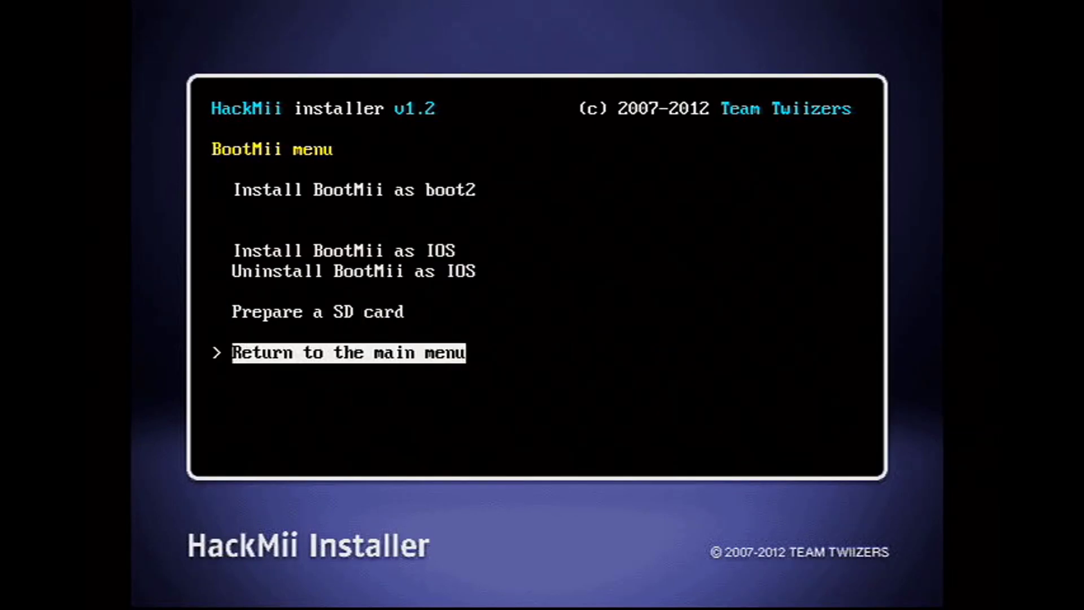
{"action": "key", "text": "Up"}
{"action": "key", "text": "Up"}
{"action": "key", "text": "Up"}
{"action": "key", "text": "Up"}
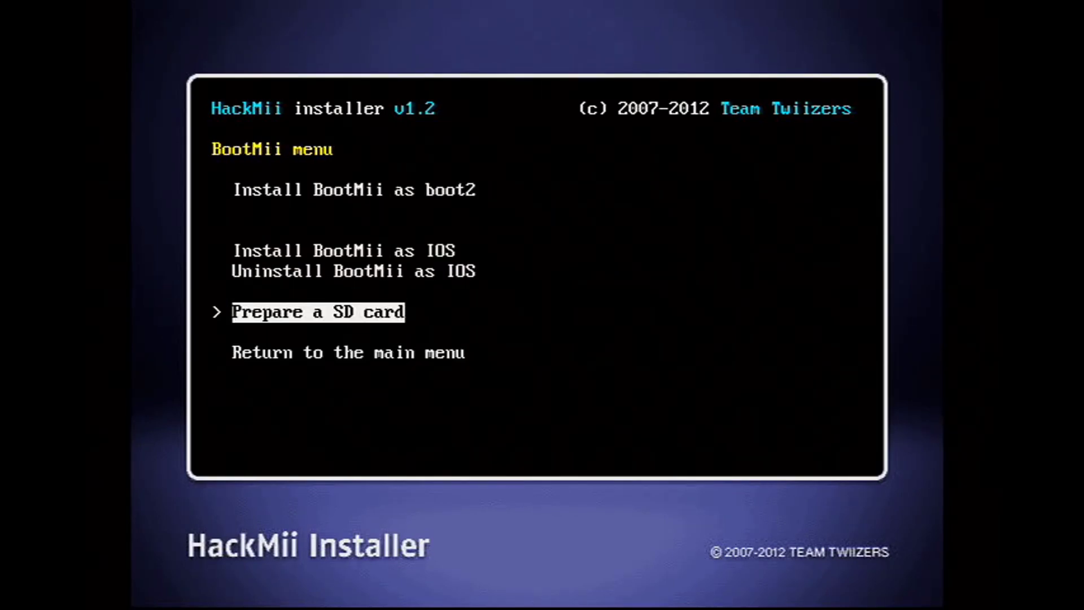
{"action": "key", "text": "Return"}
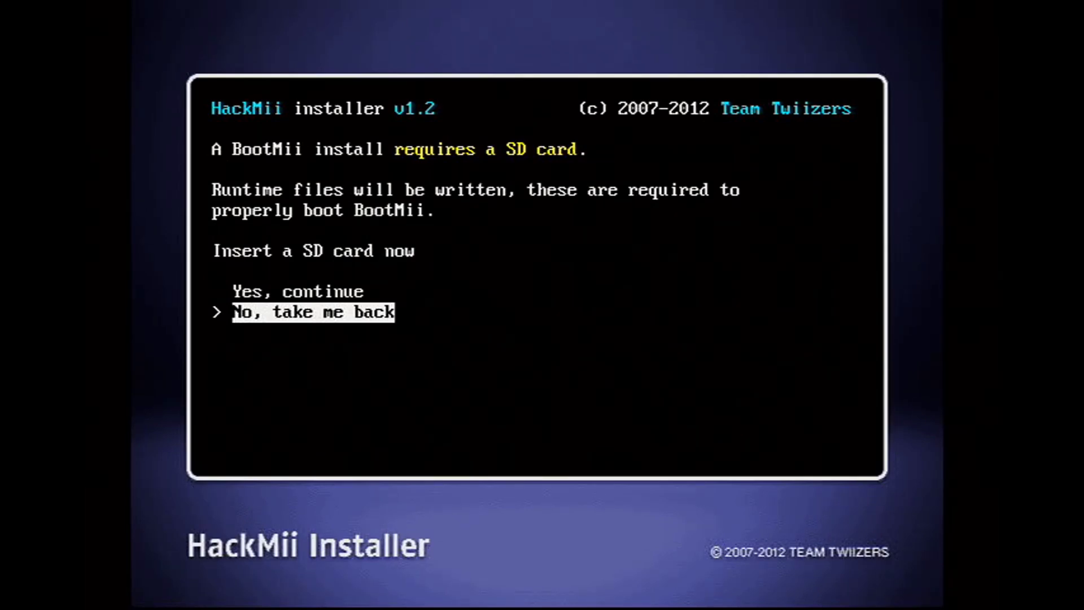
{"action": "key", "text": "Up"}
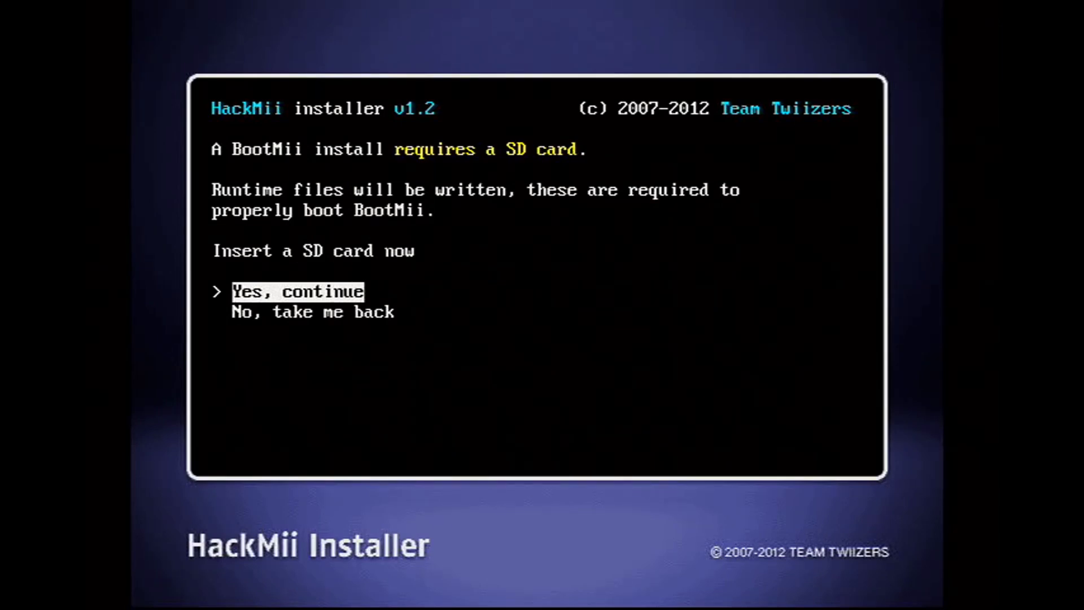
{"action": "key", "text": "Return"}
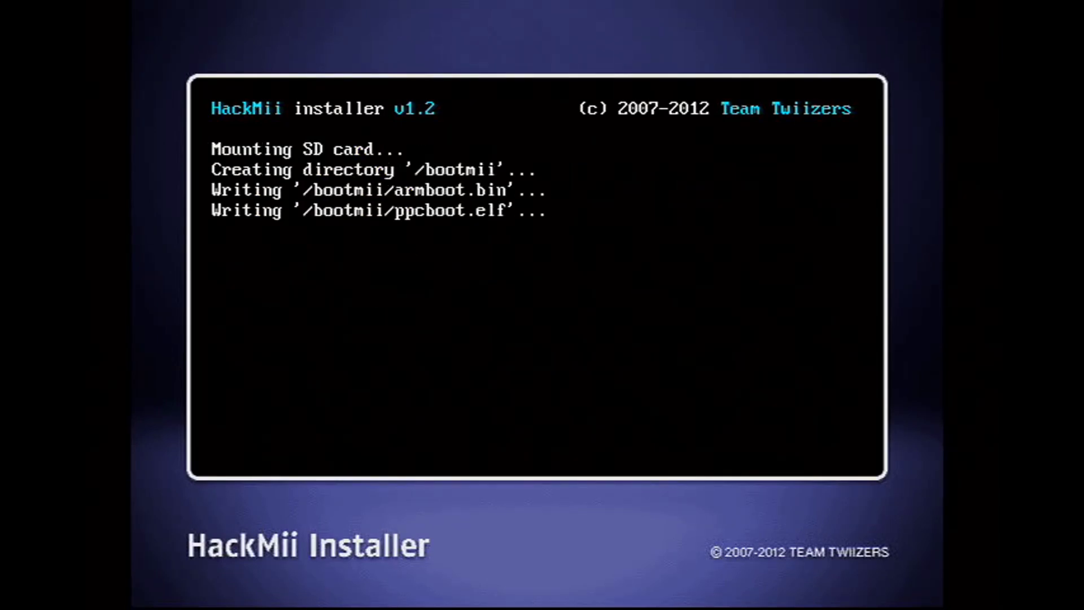
{"action": "key", "text": "Up"}
{"action": "key", "text": "Return"}
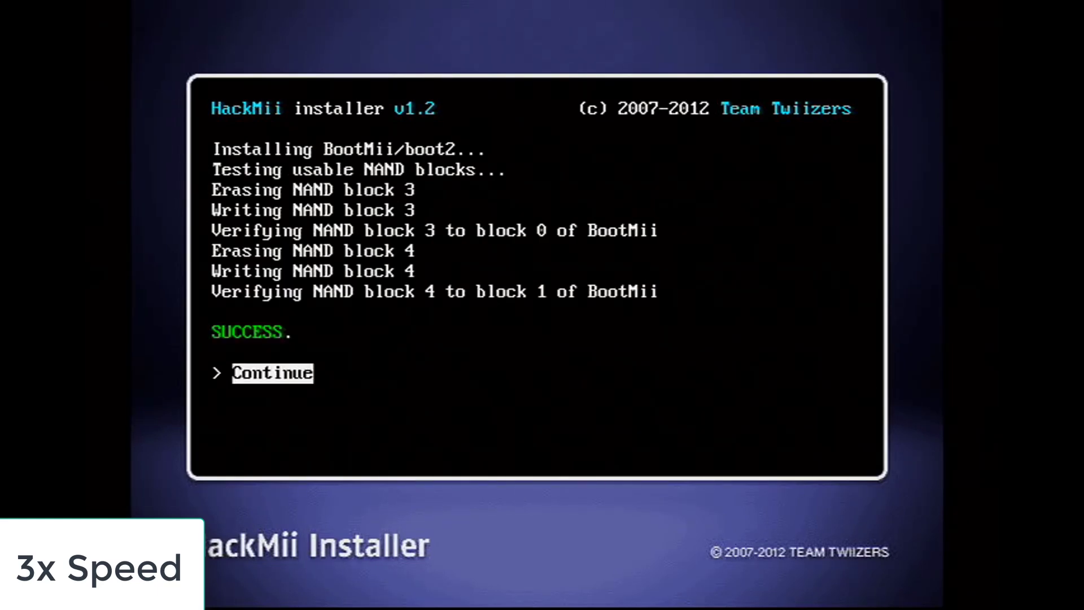
{"action": "key", "text": "Return"}
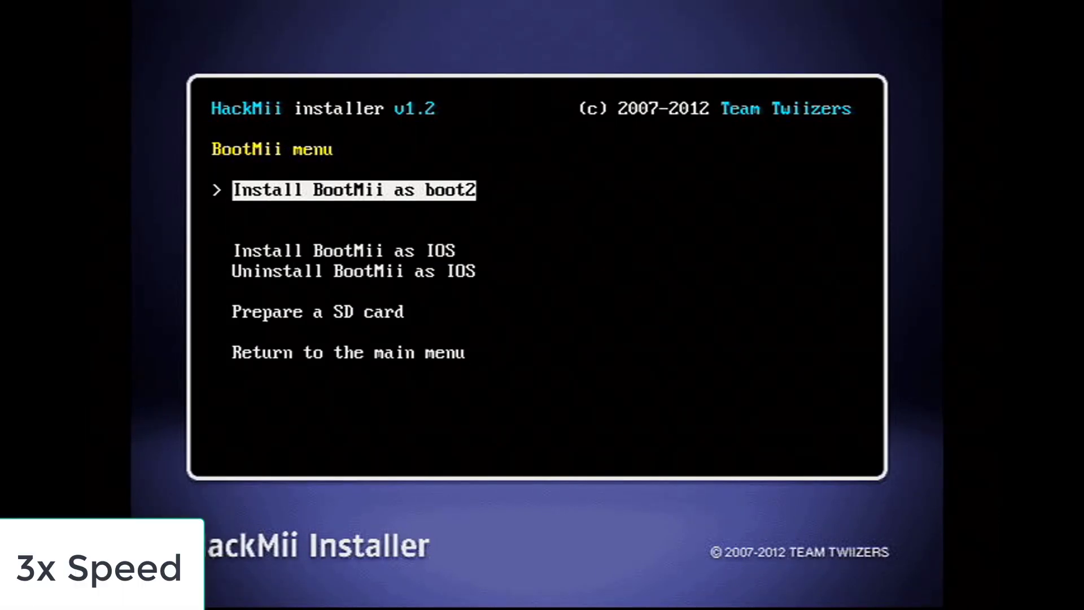
Step: Install BootMii as IOS, again agreeing to write its runtime files to the SD card
{"action": "key", "text": "Down"}
{"action": "key", "text": "Down"}
{"action": "key", "text": "Down"}
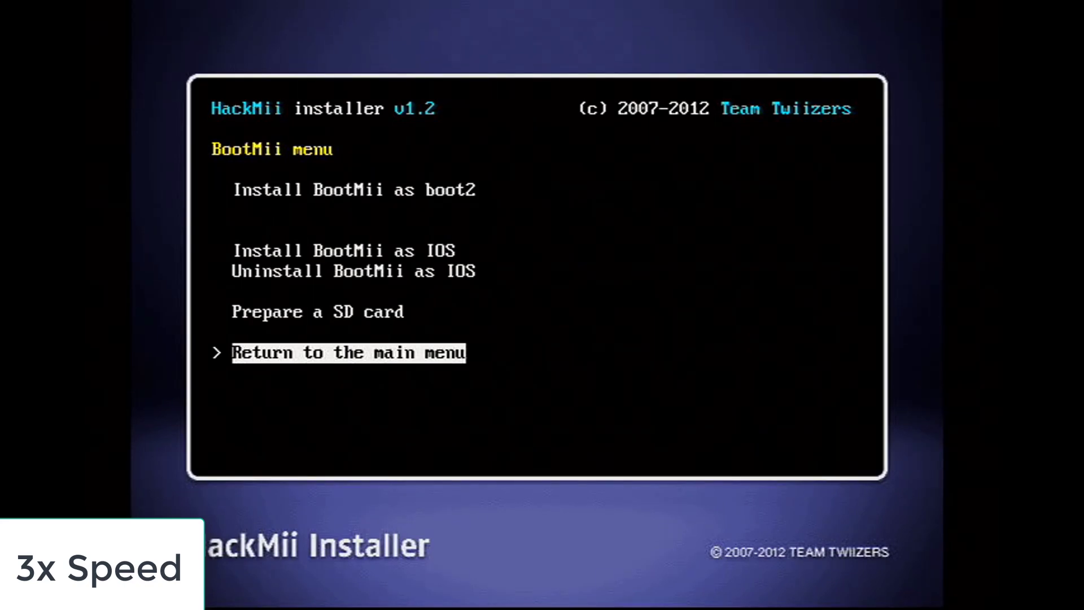
{"action": "key", "text": "Up"}
{"action": "key", "text": "Up"}
{"action": "key", "text": "Up"}
{"action": "key", "text": "Return"}
{"action": "key", "text": "Up"}
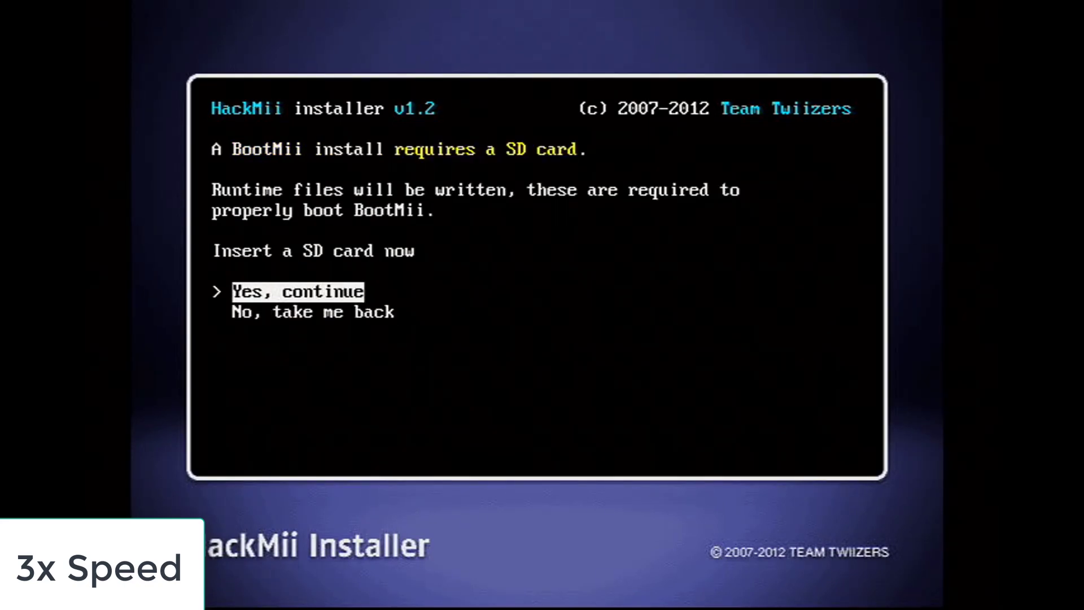
{"action": "key", "text": "Return"}
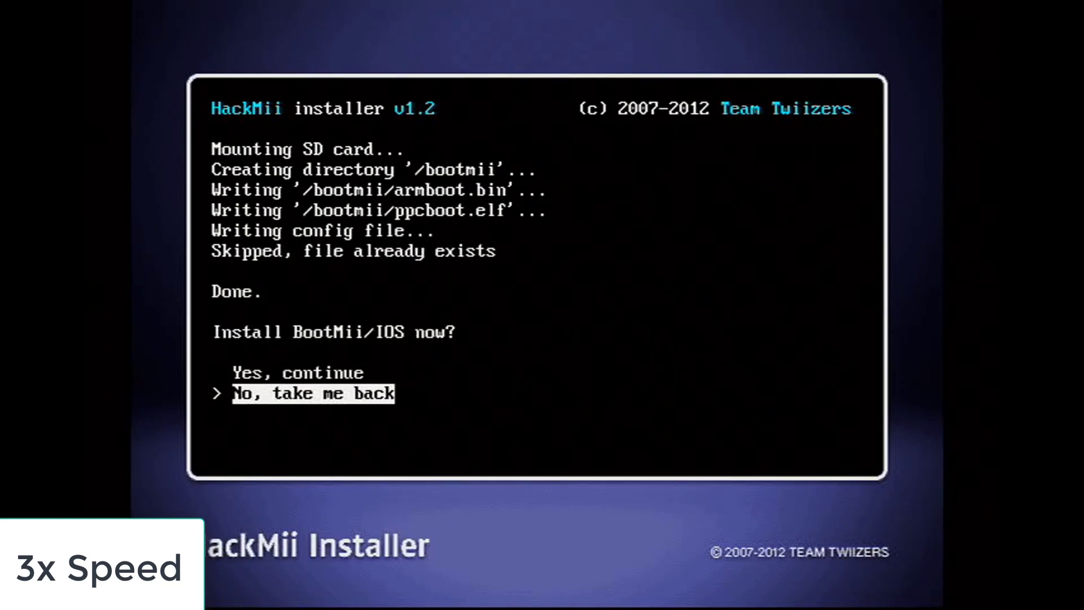
{"action": "key", "text": "Up"}
{"action": "key", "text": "Return"}
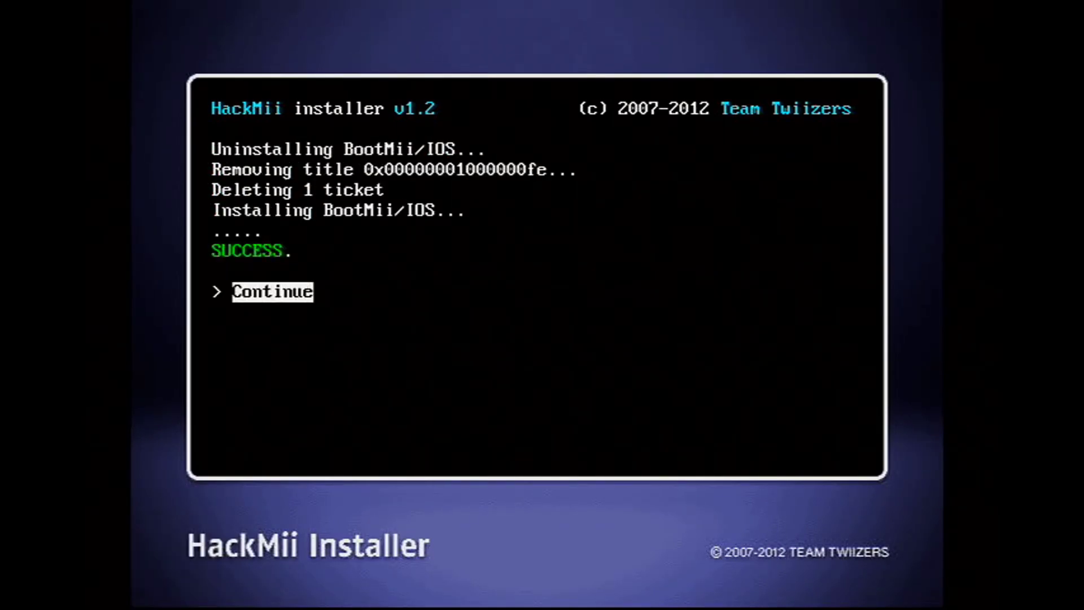
{"action": "key", "text": "Return"}
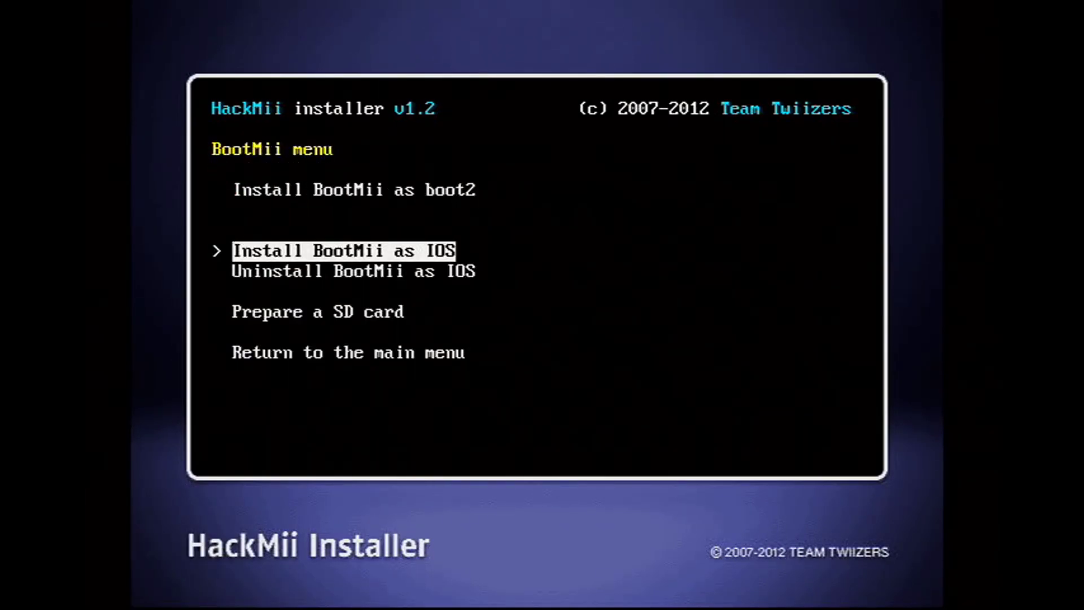
Step: Return to the installer's main menu and exit the HackMii Installer
{"action": "key", "text": "Down"}
{"action": "key", "text": "Down"}
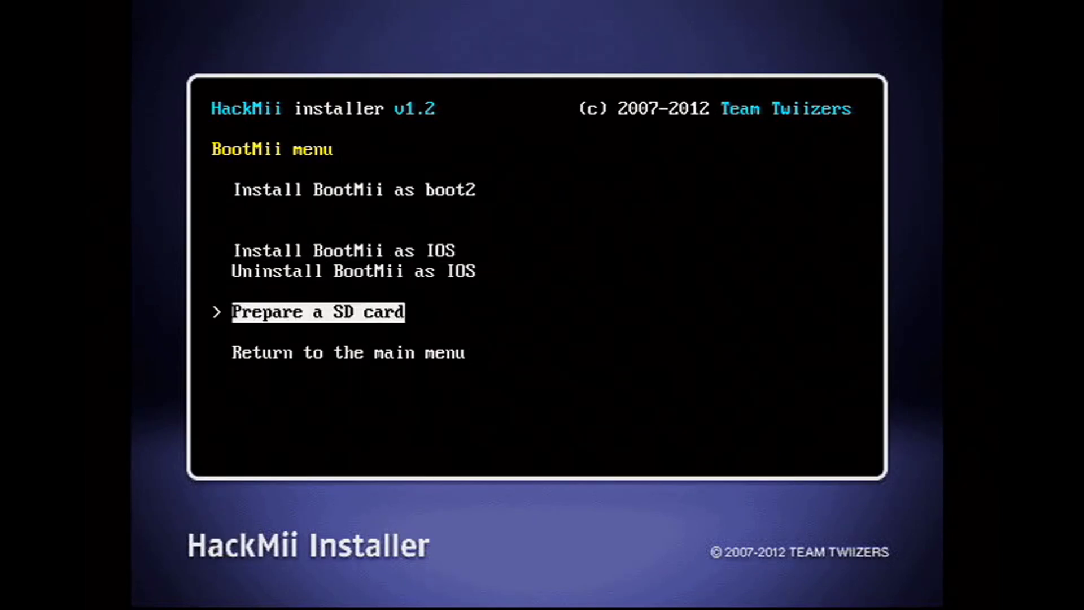
{"action": "key", "text": "Down"}
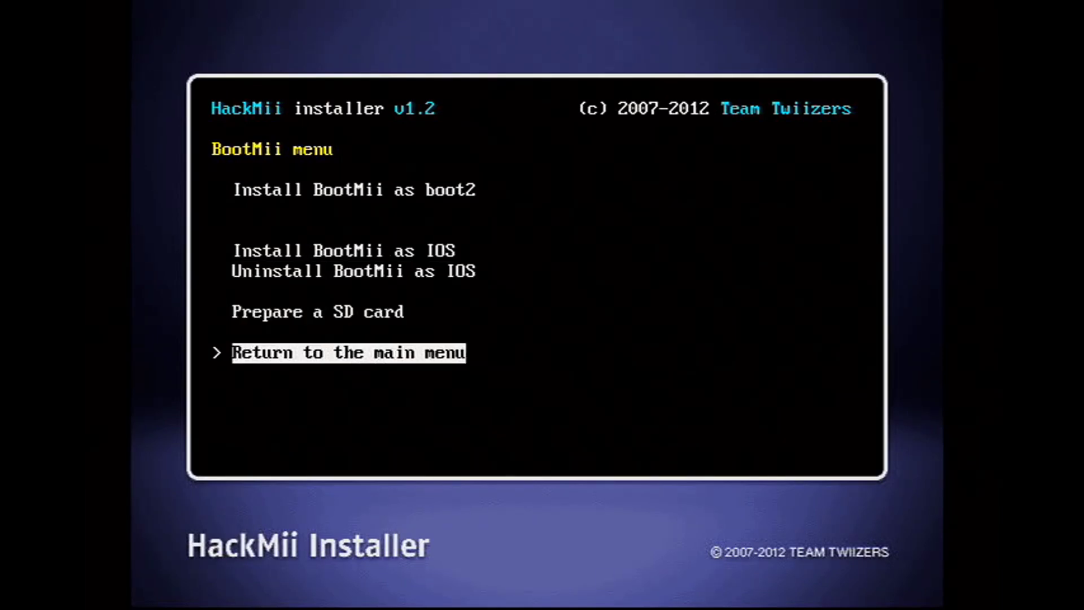
{"action": "key", "text": "Return"}
{"action": "key", "text": "Down"}
{"action": "key", "text": "Down"}
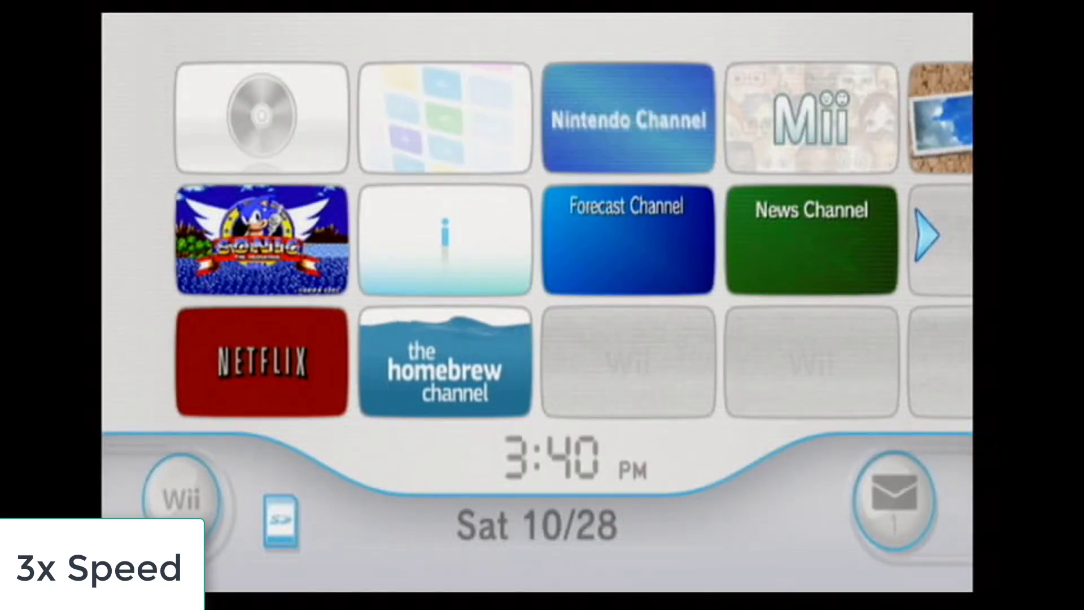
Step: Start The Homebrew Channel from the Wii Menu and highlight Shutdown in its options
{"action": "left_click", "coordinate": [436, 370]}
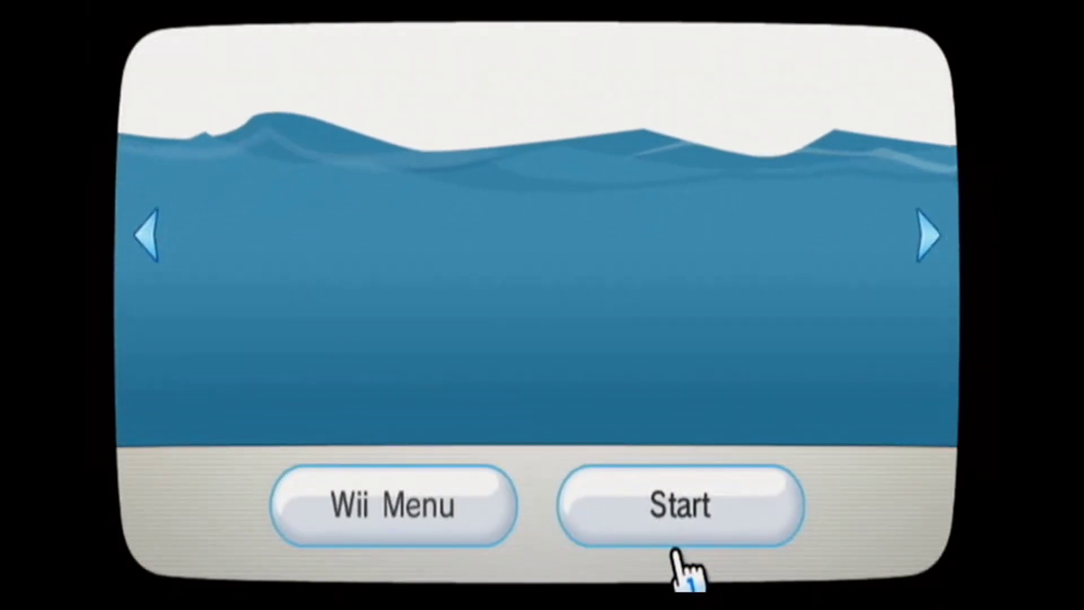
{"action": "left_click", "coordinate": [680, 525]}
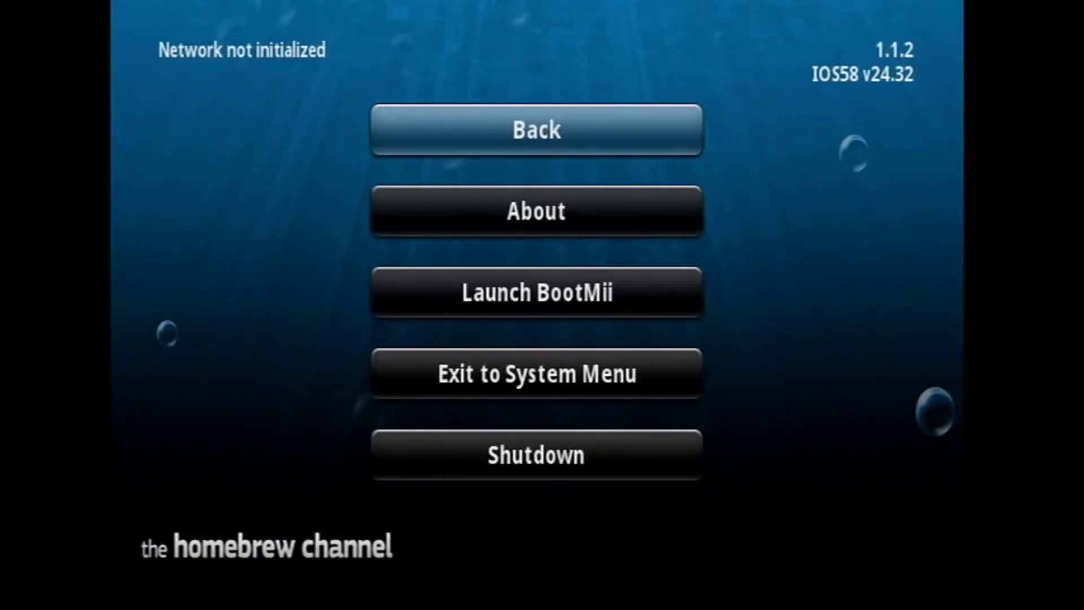
{"action": "key", "text": "Down"}
{"action": "key", "text": "Down"}
{"action": "key", "text": "Down"}
{"action": "key", "text": "Down"}
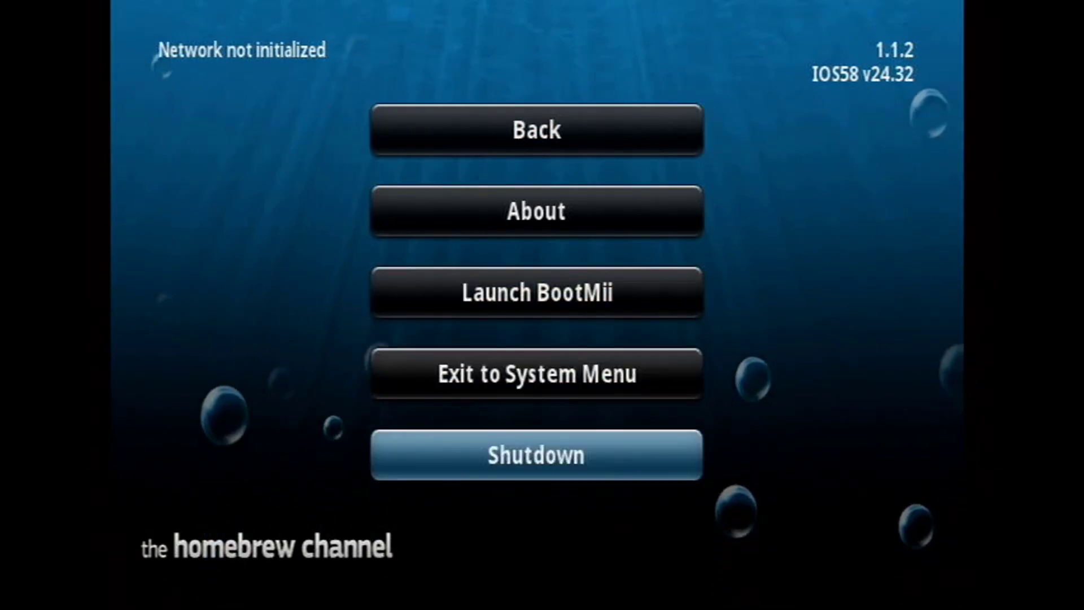